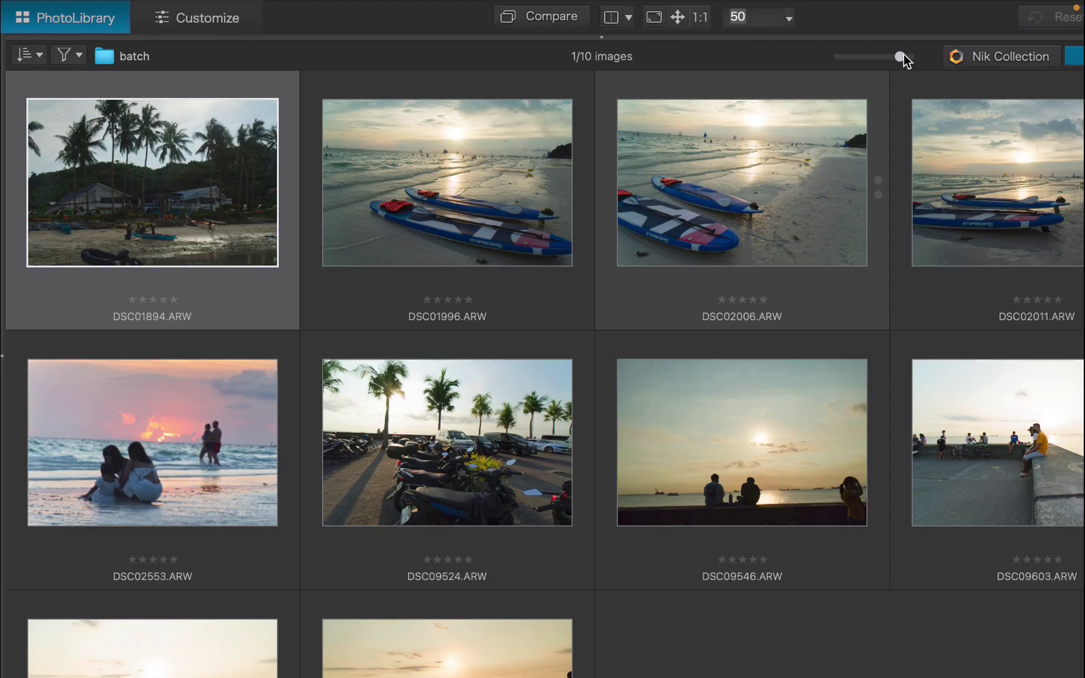
Enlarge the DxO PhotoLab thumbnails to three per row and scroll through the ten RAW photos.
drag(904, 54, 916, 53)
scroll(850, 272, down, 5)
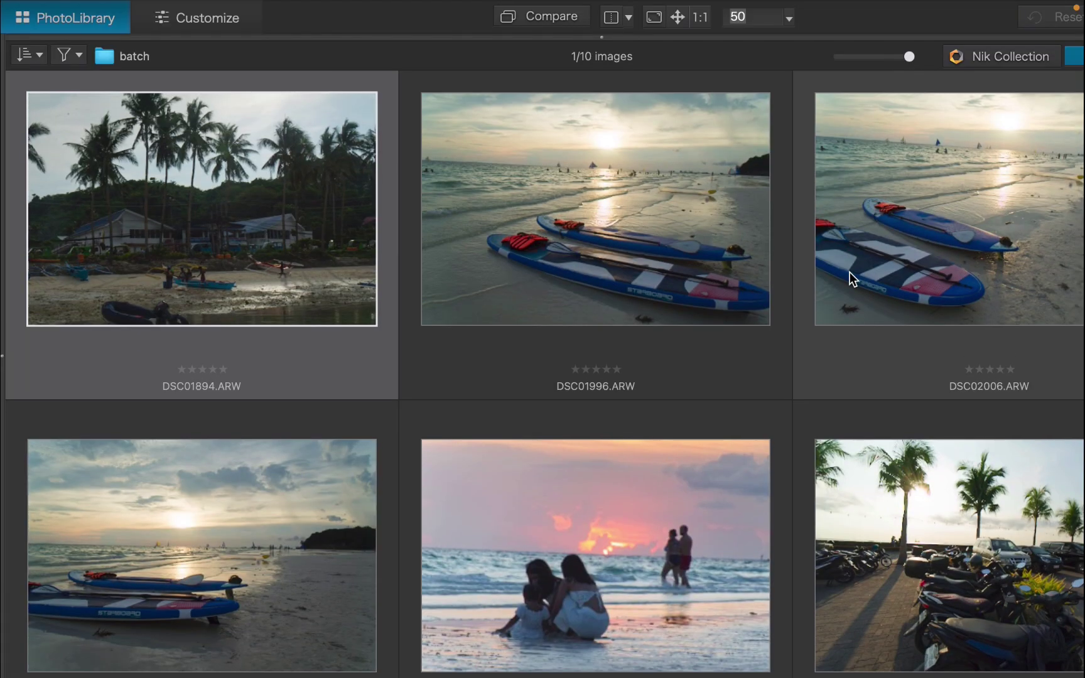
scroll(922, 405, down, 7)
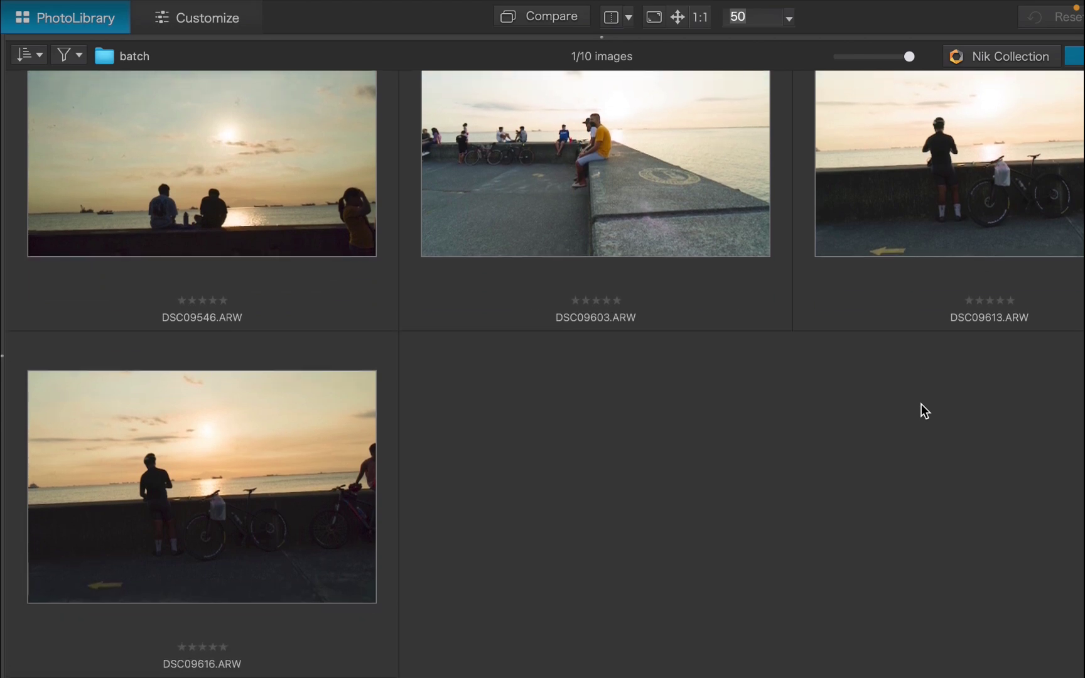
scroll(921, 404, up, 10)
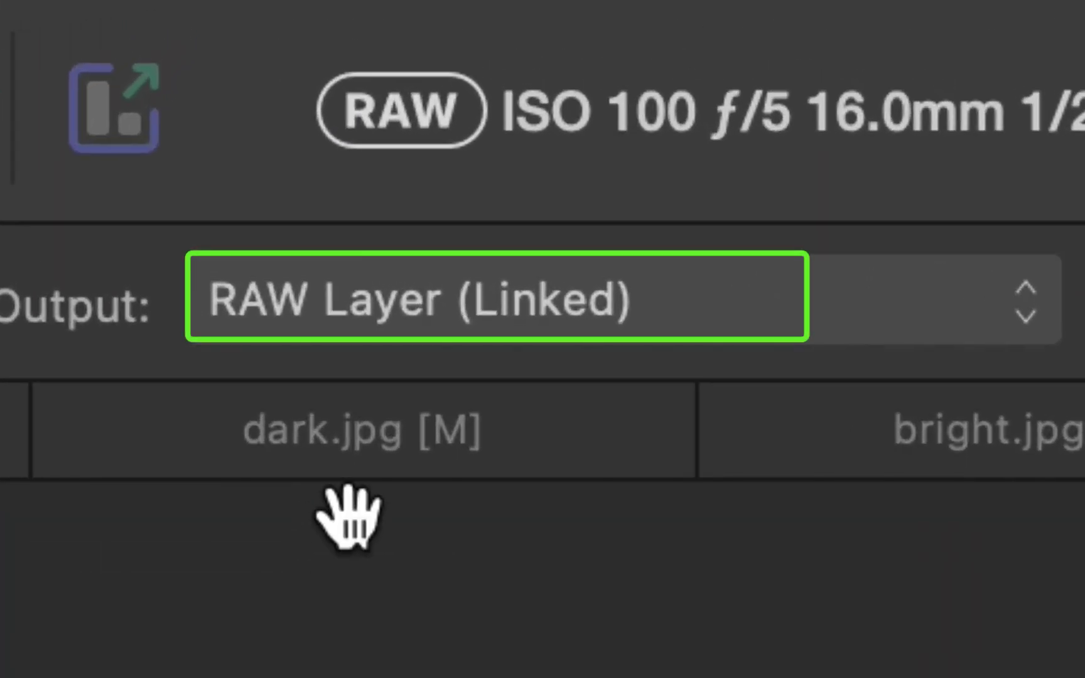
Develop DSC09603.ARW with the output left as RAW Layer (Linked).
click(351, 300)
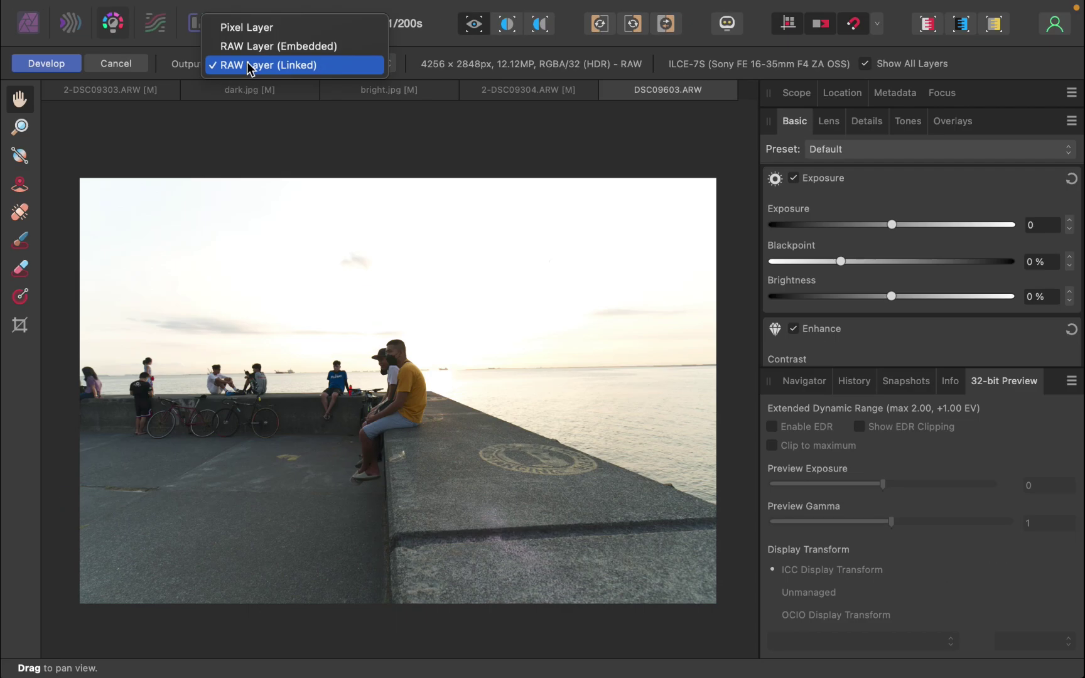
click(237, 138)
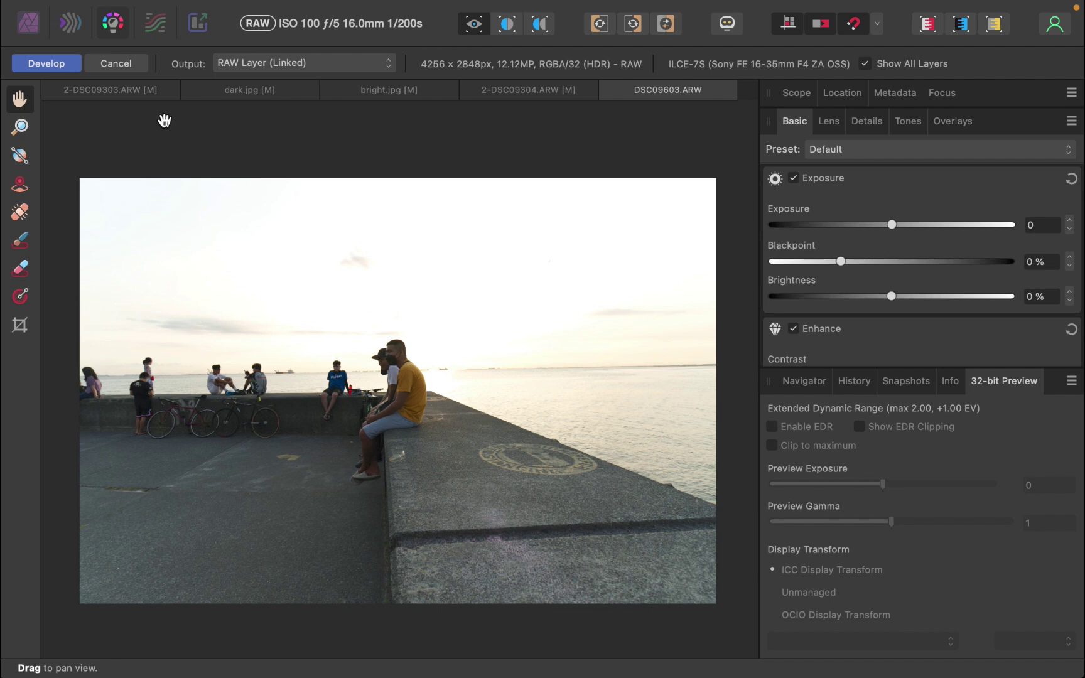
click(46, 63)
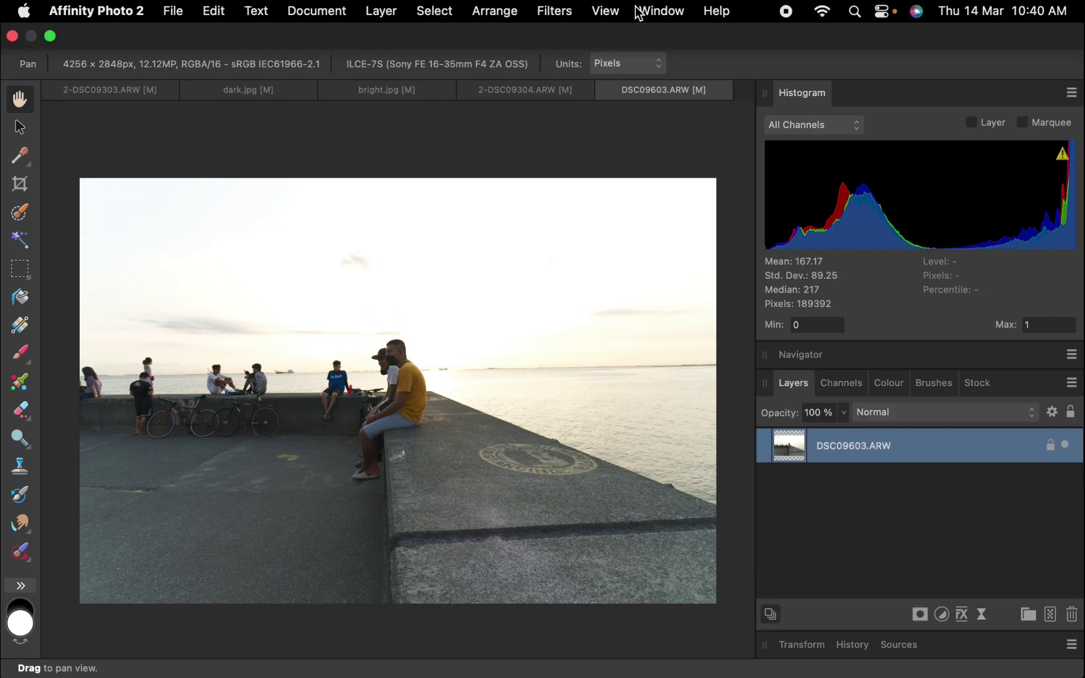
Dock the Macro panel via the Window menu.
click(654, 14)
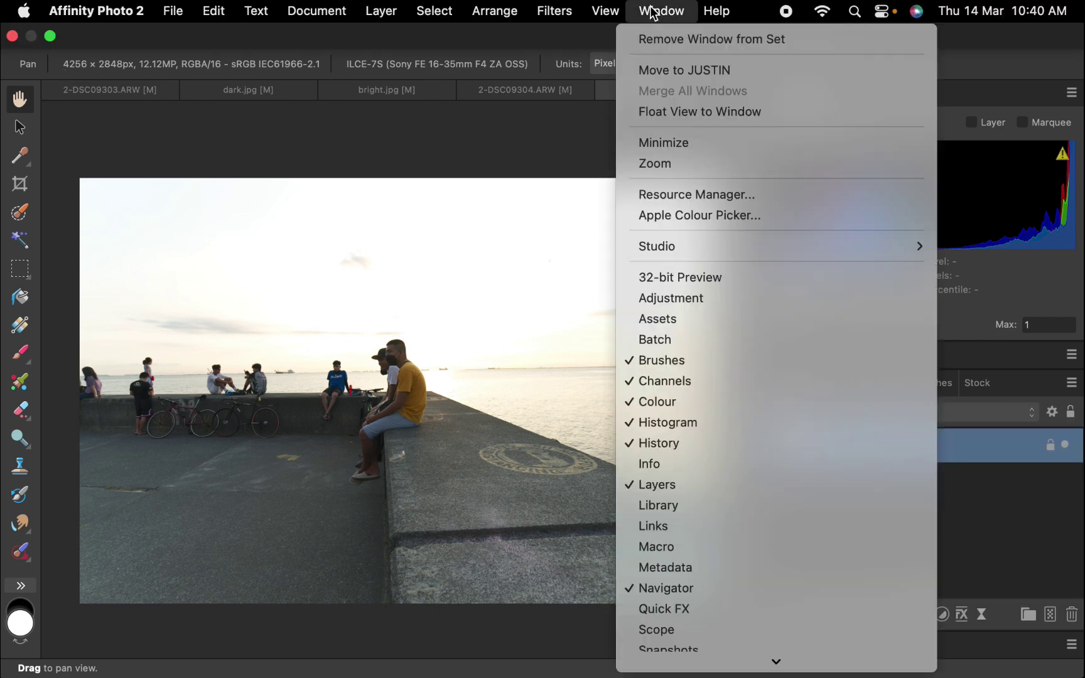
click(667, 547)
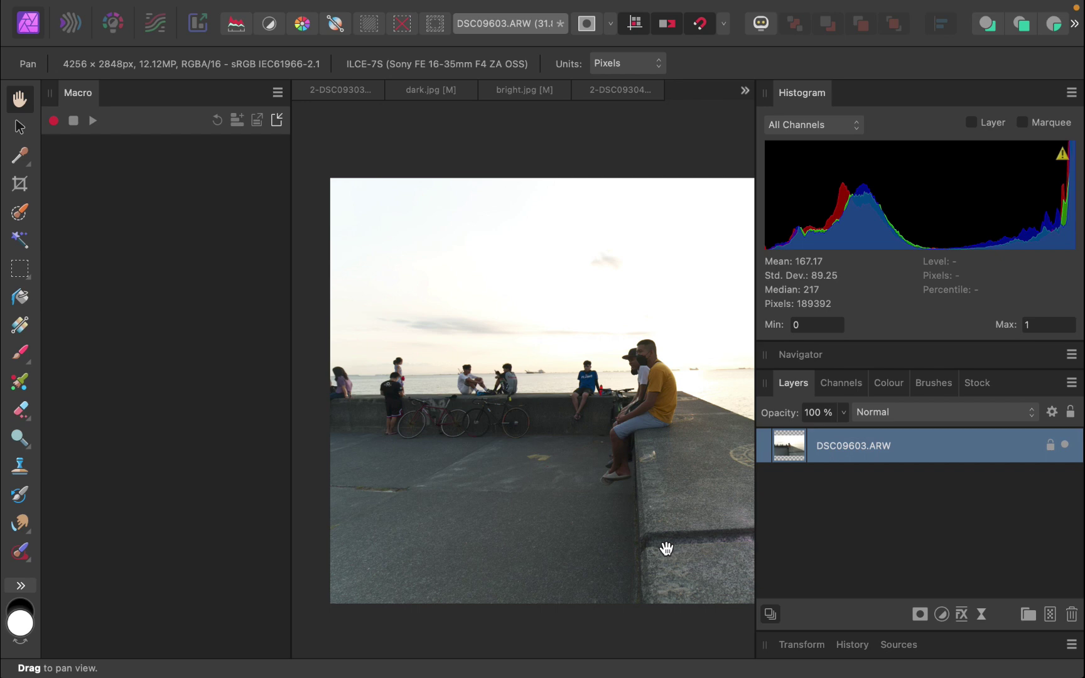
Start recording a macro and return to the Develop persona.
scroll(666, 548, down, 2)
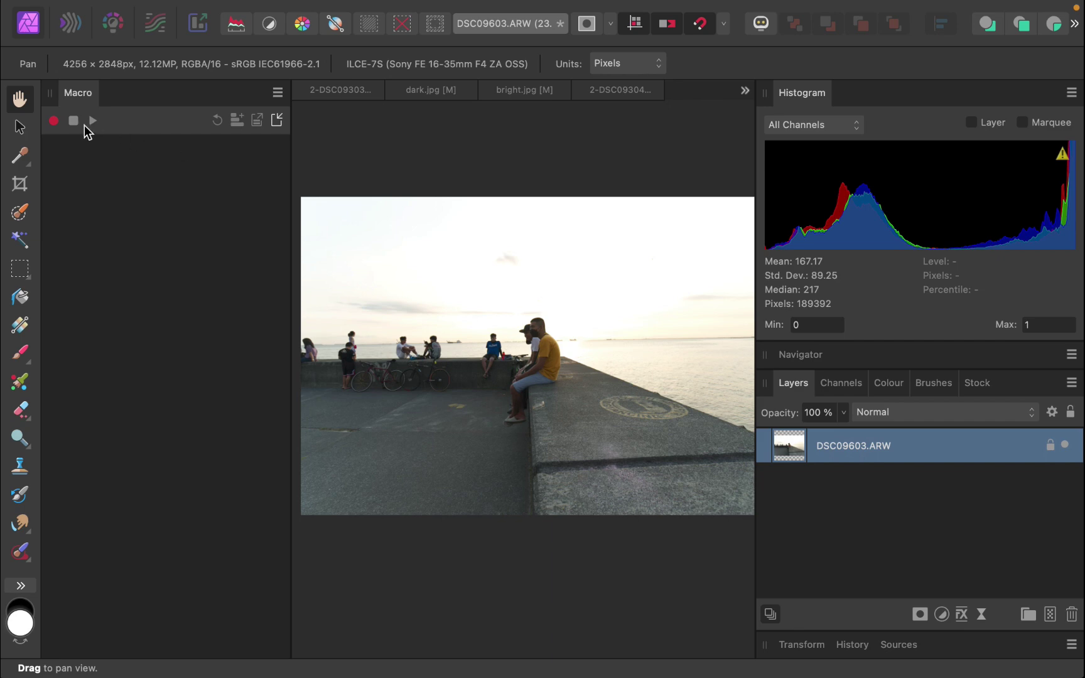
click(53, 120)
click(120, 26)
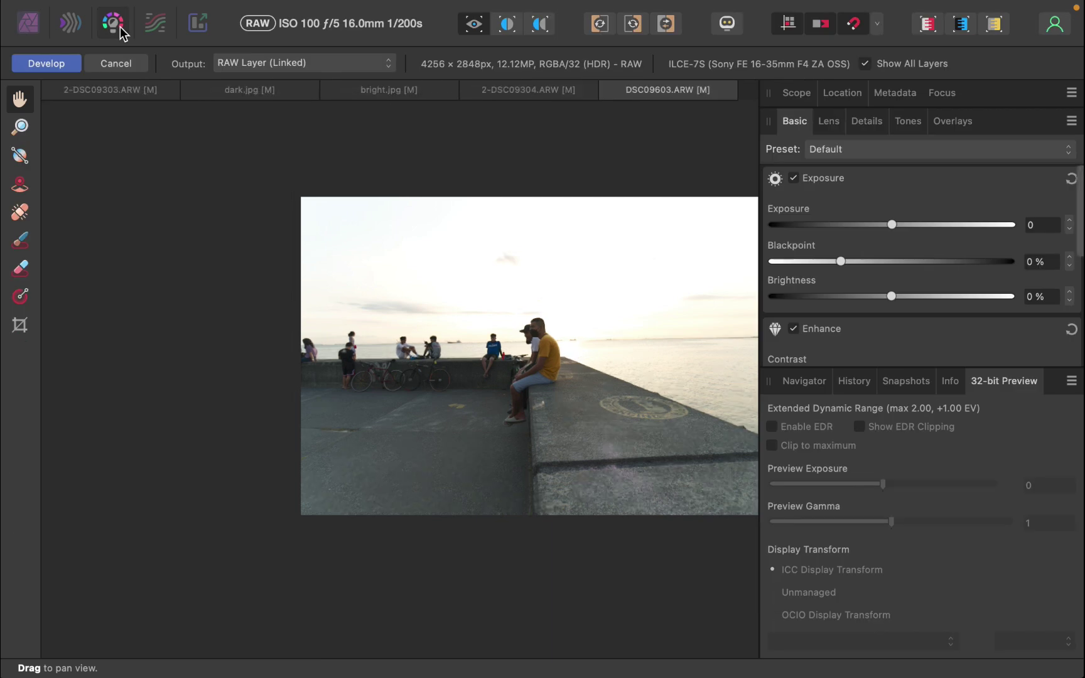
Set Shadows to 51%, Highlights to -52% and Clarity to about 49%, then develop.
scroll(879, 254, down, 10)
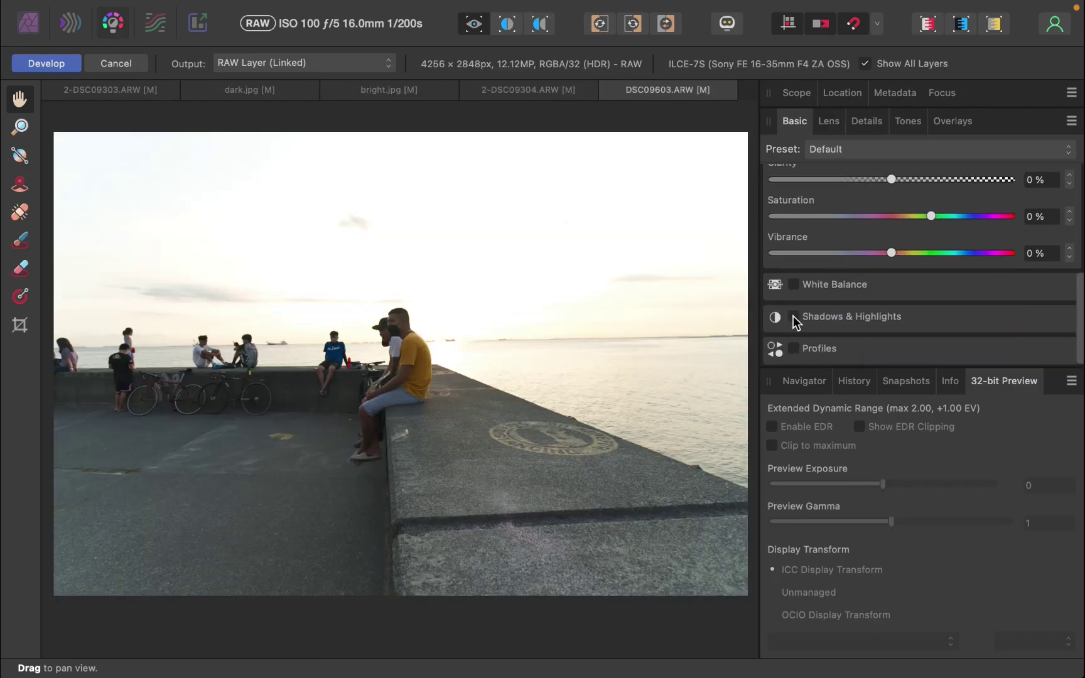
click(792, 322)
scroll(893, 278, down, 3)
drag(897, 279, 952, 280)
drag(892, 317, 790, 316)
scroll(898, 290, up, 5)
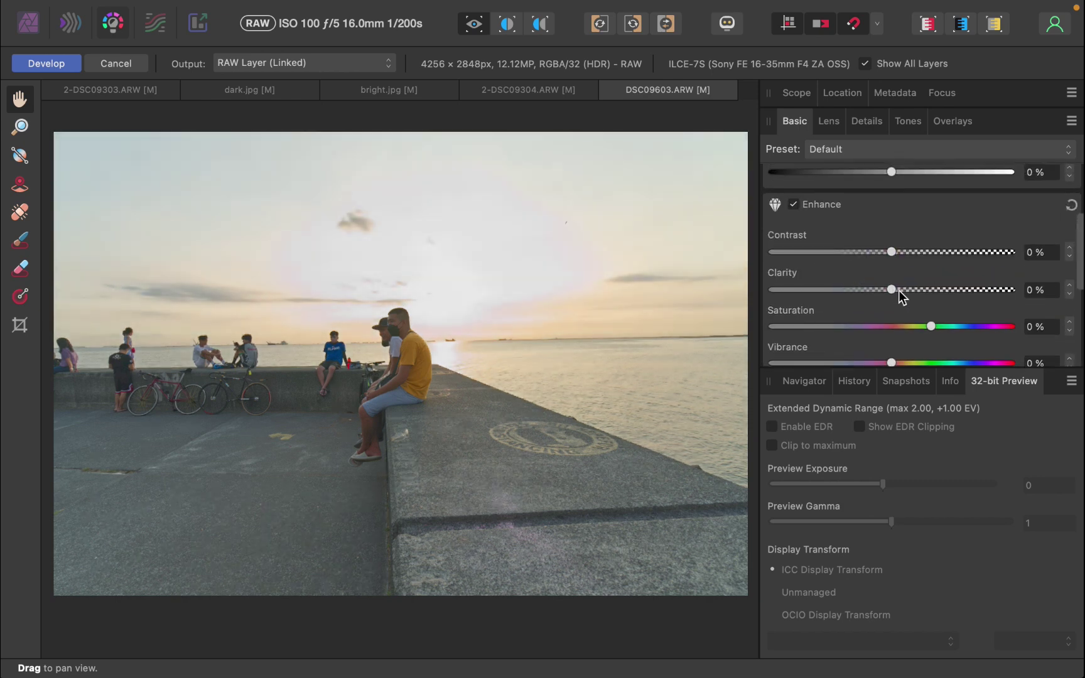
drag(895, 290, 954, 290)
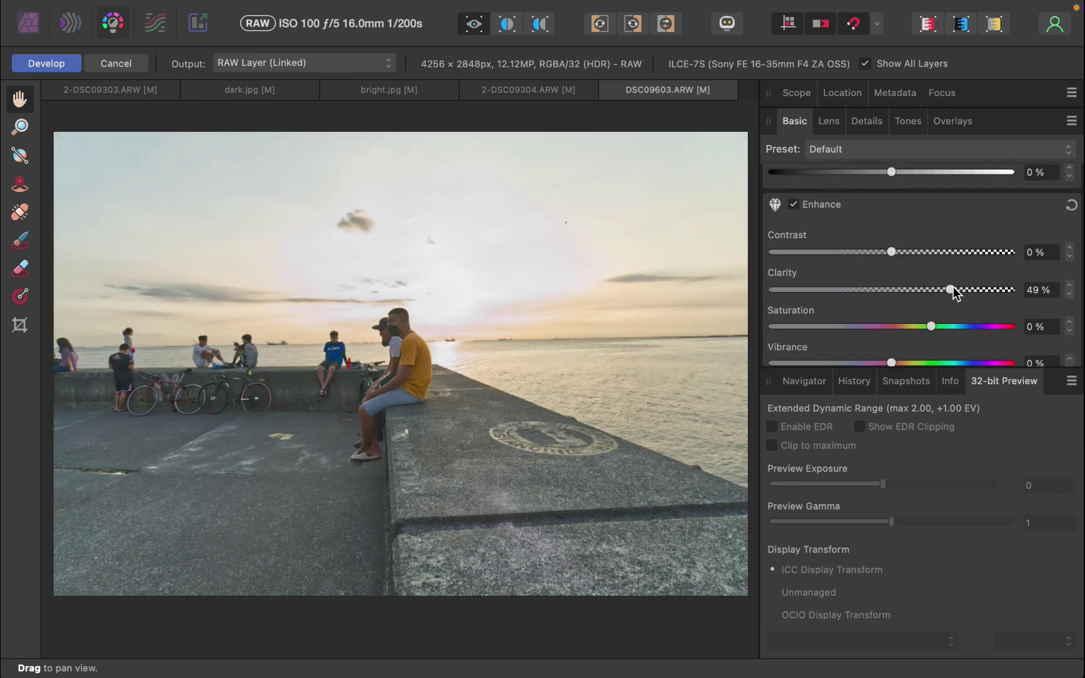
click(48, 63)
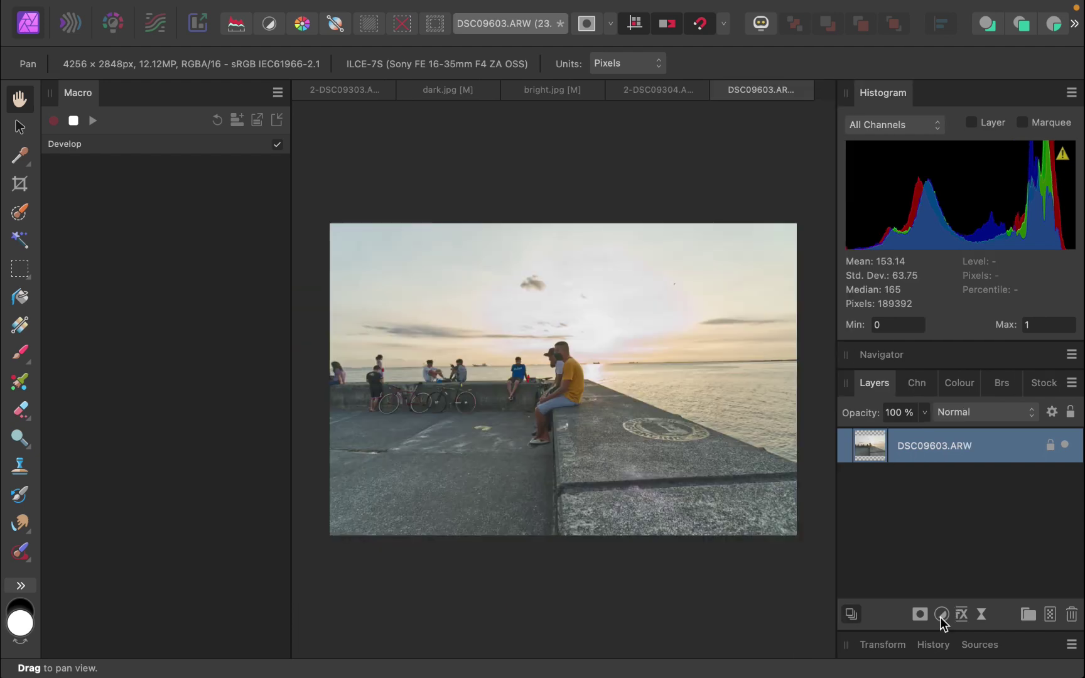
Add an HSL Shift adjustment boosting red and yellow saturation and muting greens, cyans and blues.
click(941, 614)
click(928, 184)
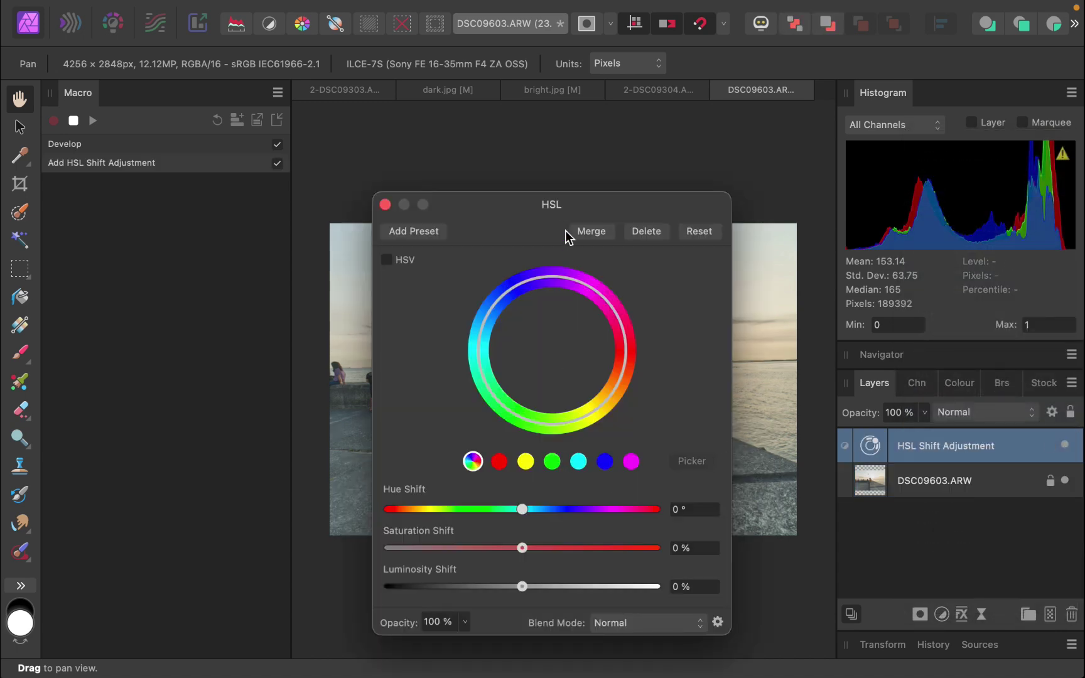
drag(559, 227, 914, 183)
click(855, 431)
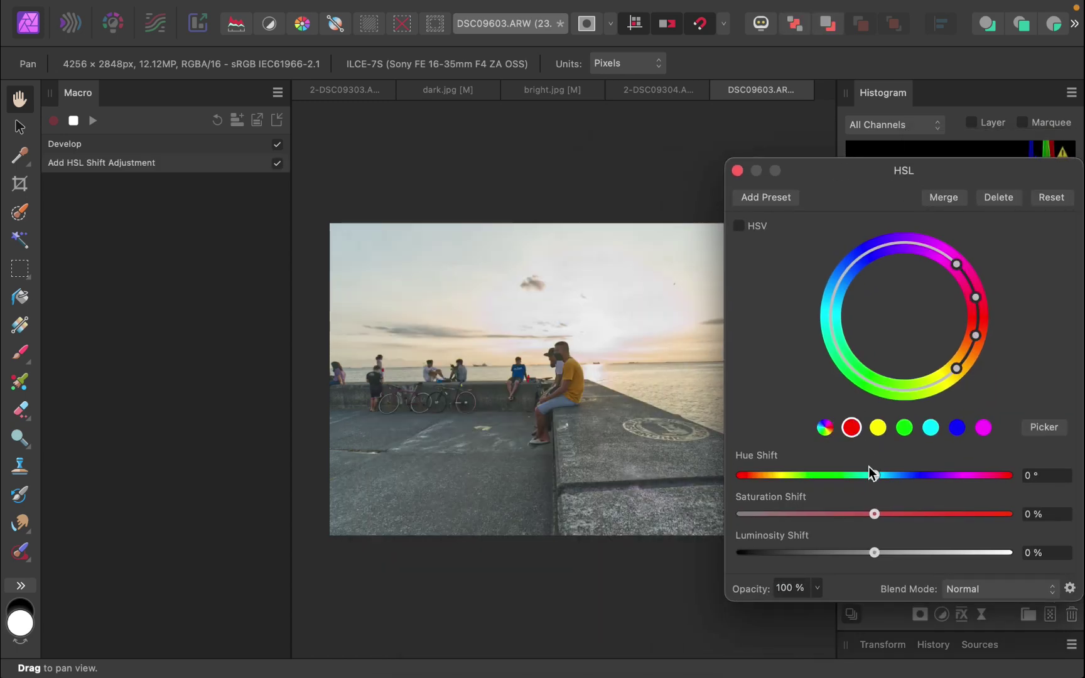
drag(875, 515, 811, 515)
click(879, 432)
click(904, 428)
click(931, 428)
click(957, 428)
click(738, 171)
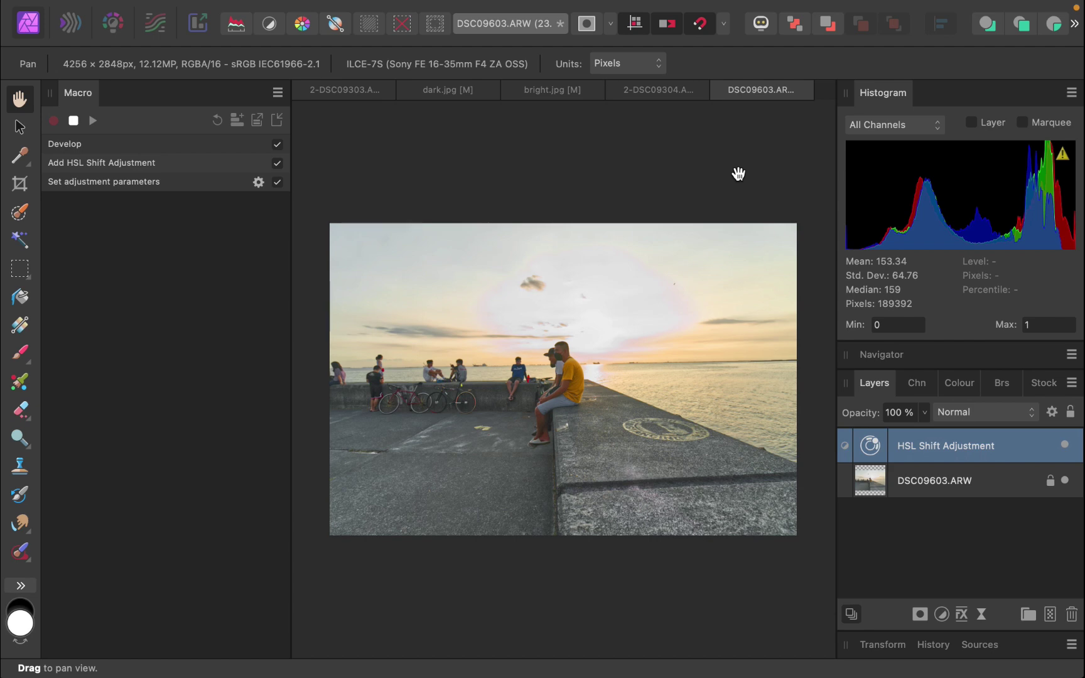
Add an Unsharp Mask live filter with a 0.7 px radius.
click(982, 614)
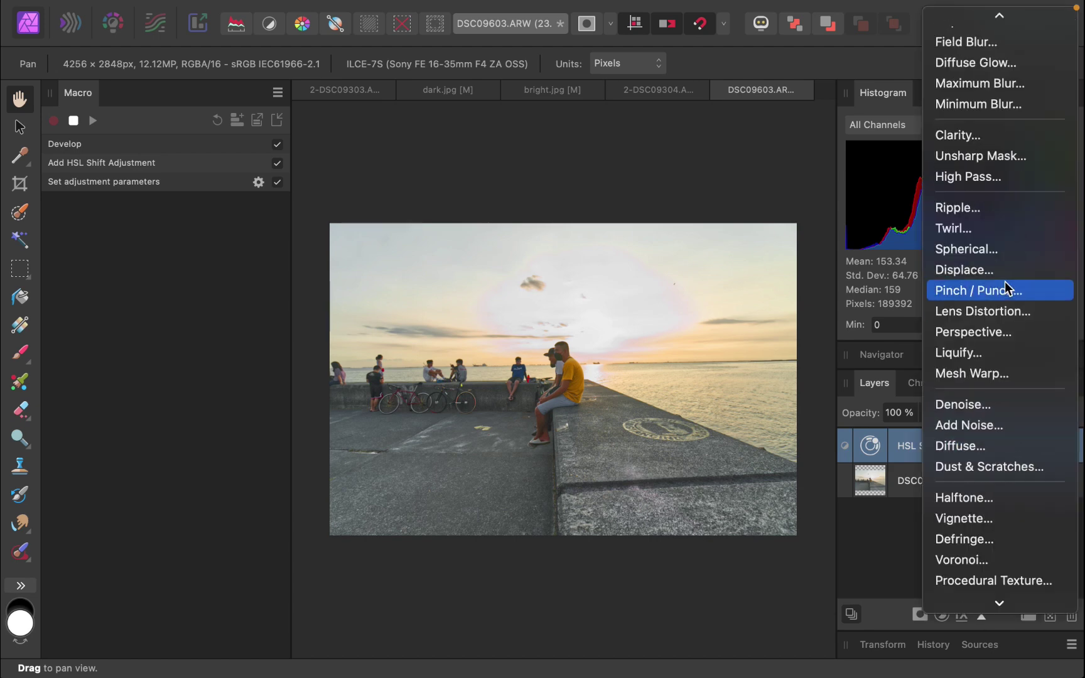
click(999, 157)
drag(517, 506, 812, 544)
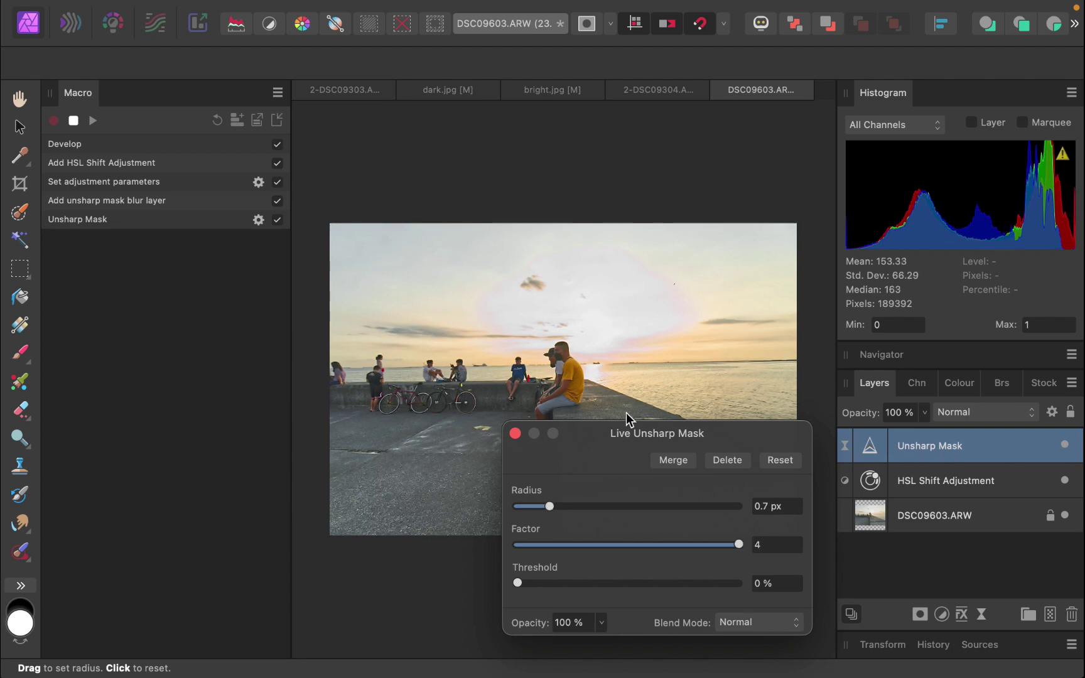
Stop recording and save the macro to the Library as toneadjustmentsmacro under Default.
click(516, 433)
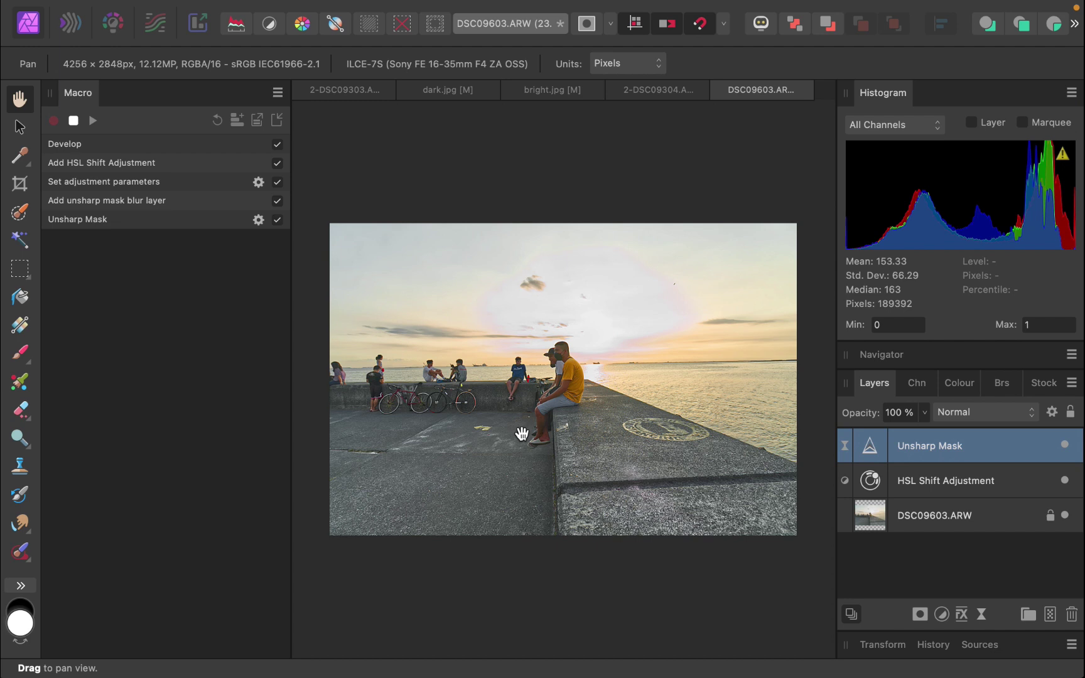
click(76, 122)
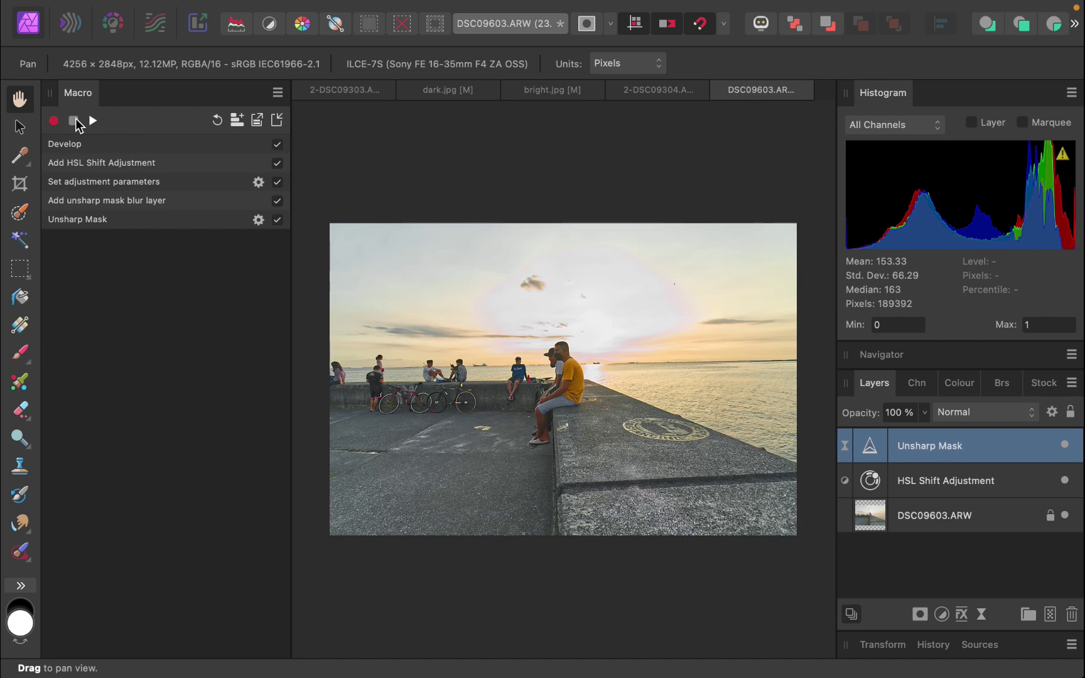
click(237, 121)
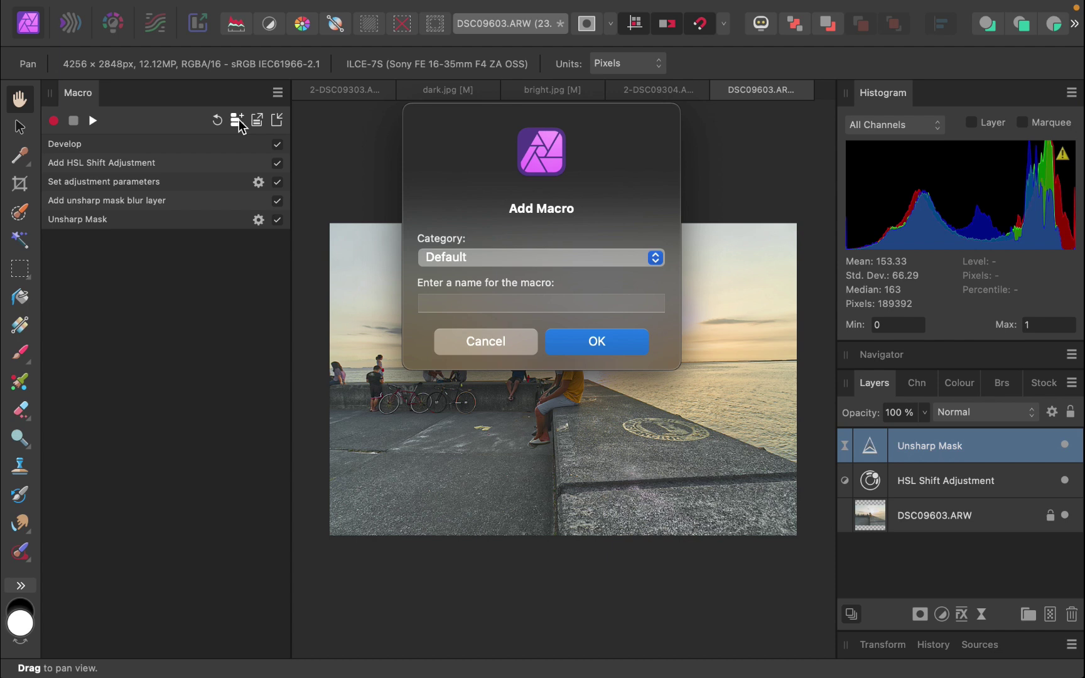
text(toneadjustmentsmacr)
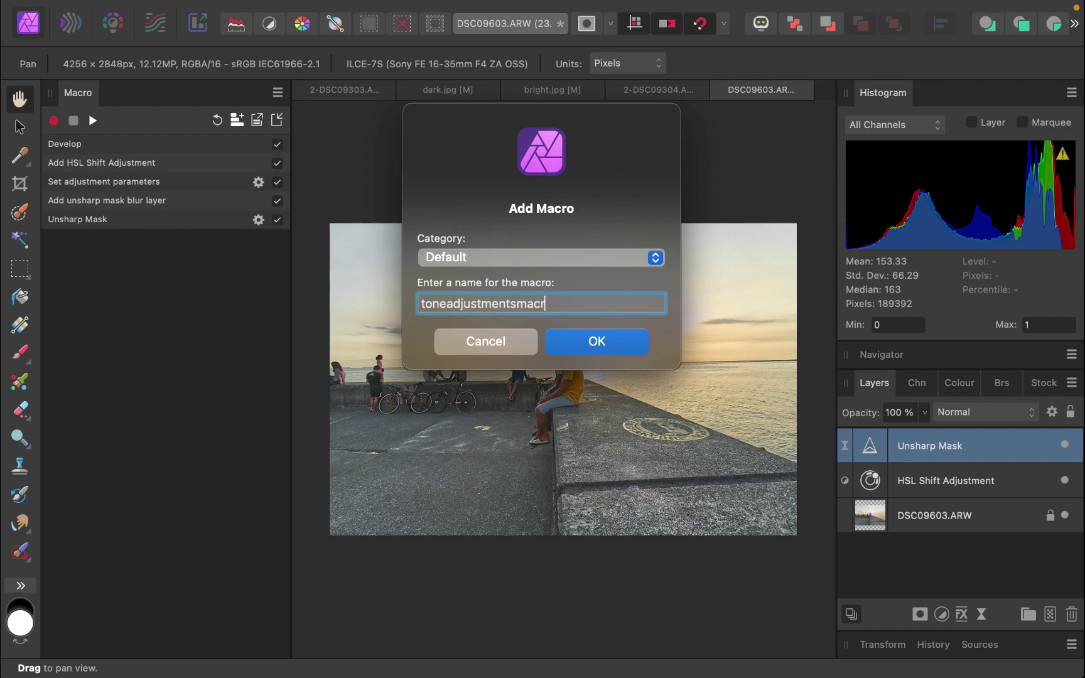
text(o)
click(589, 345)
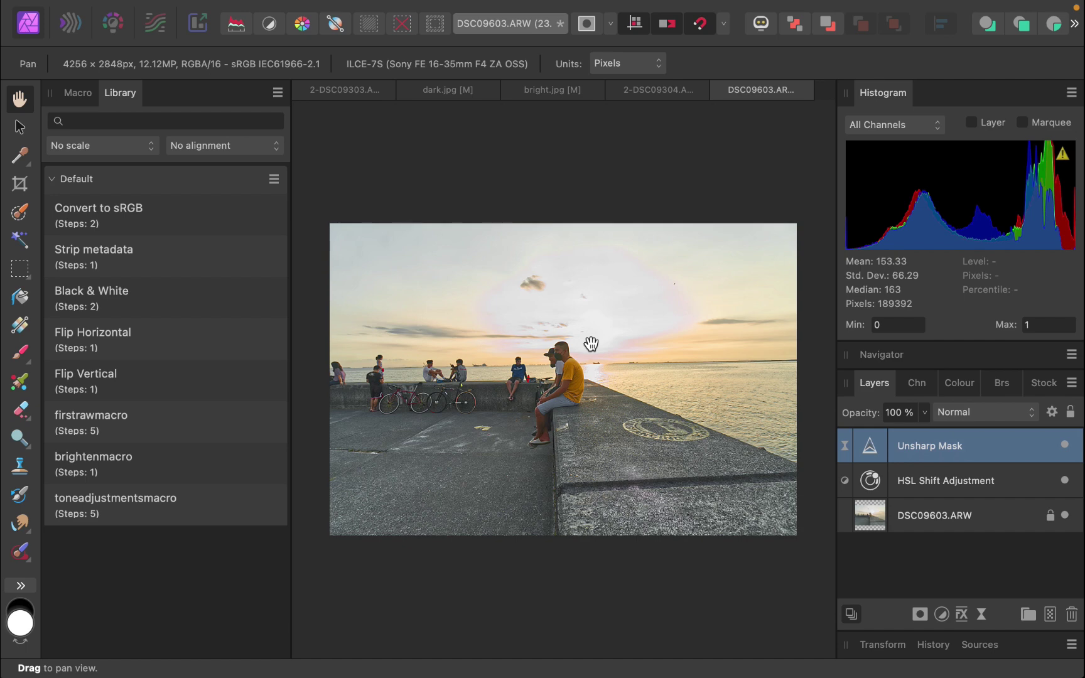
Start a new batch job and add all ten RAW files from the batch folder as sources.
click(173, 12)
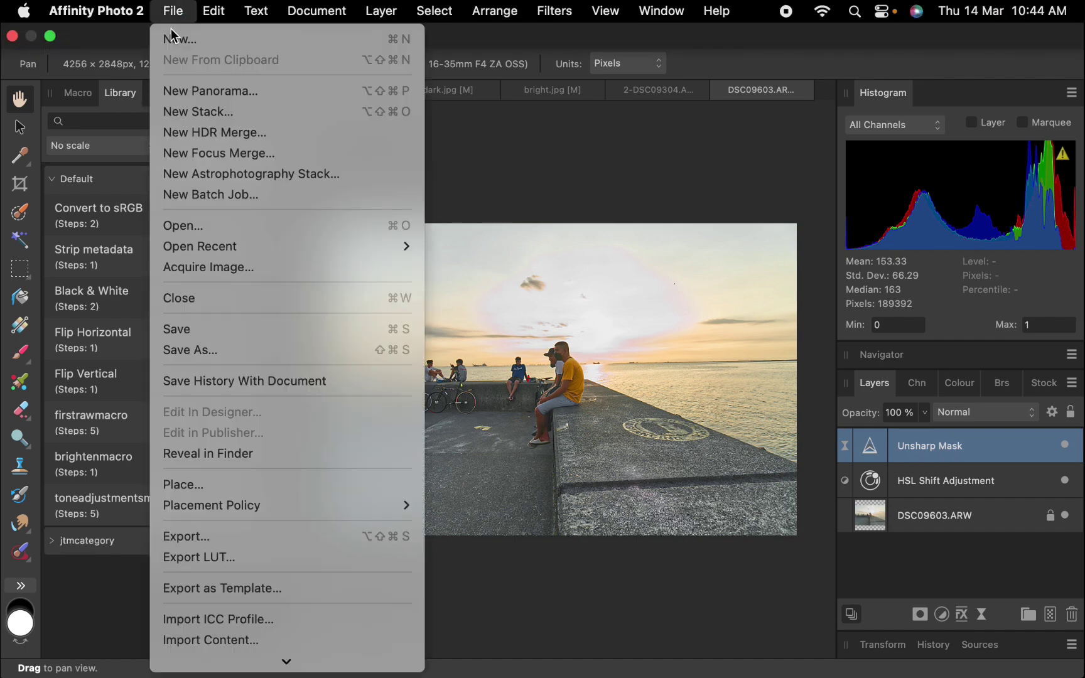
click(170, 194)
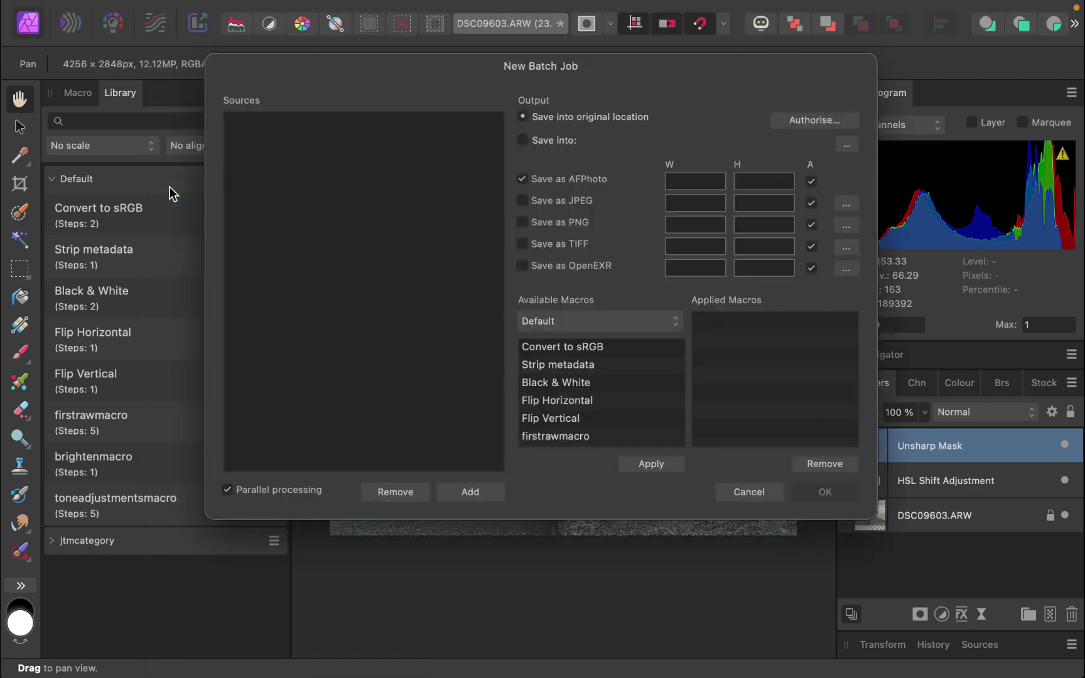
click(470, 492)
click(245, 281)
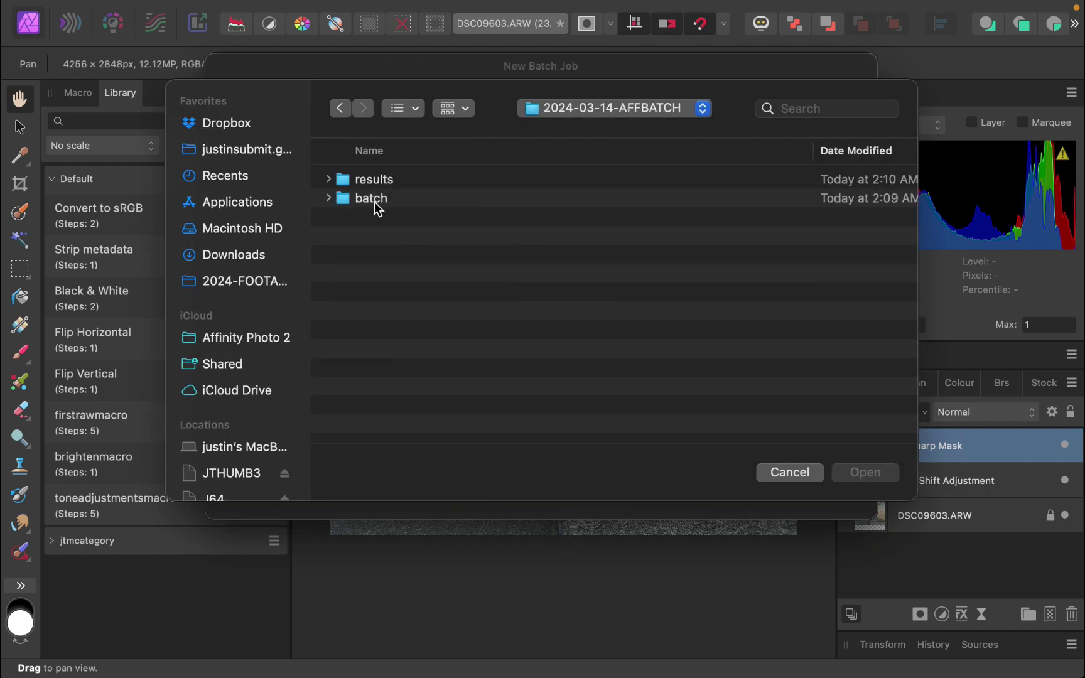
double_click(368, 199)
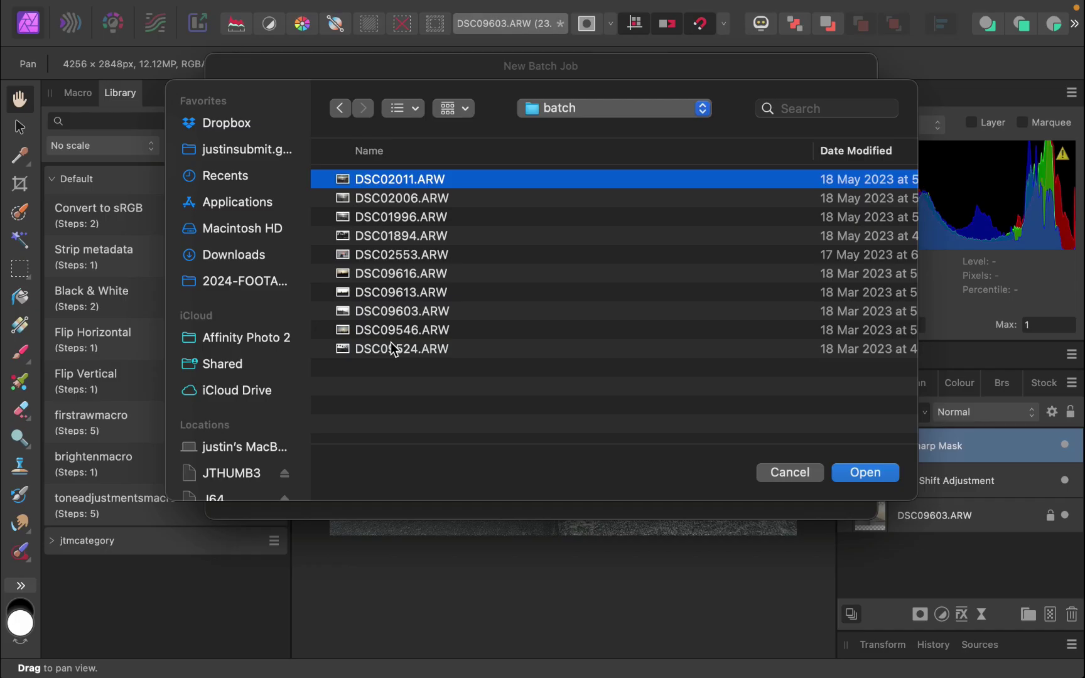
shift+click(393, 349)
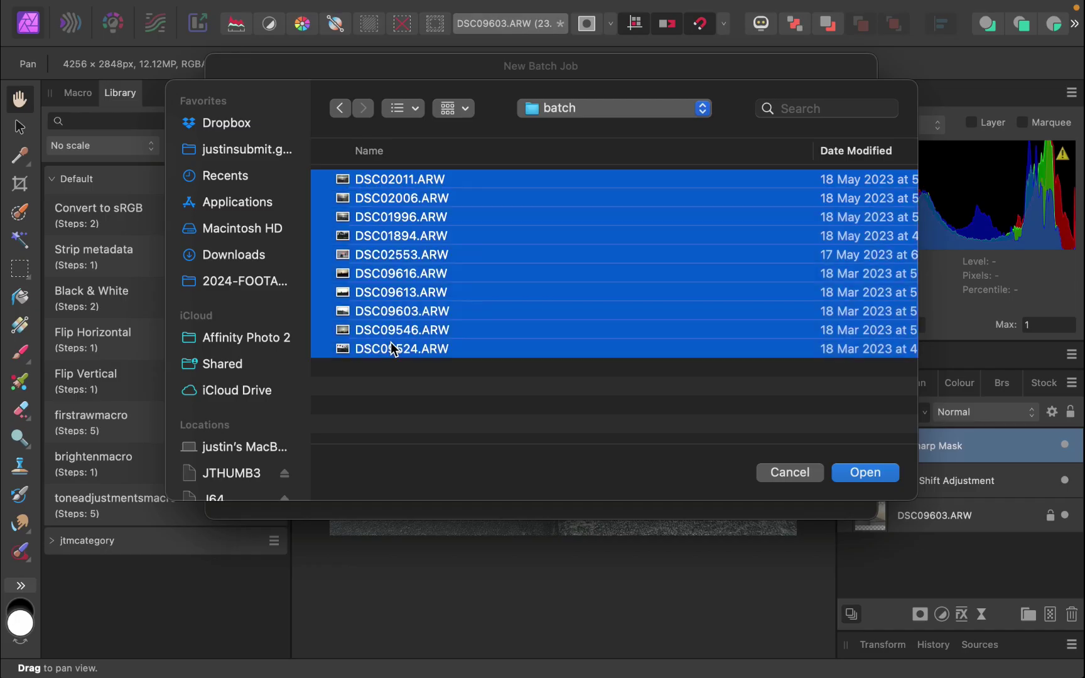
click(865, 473)
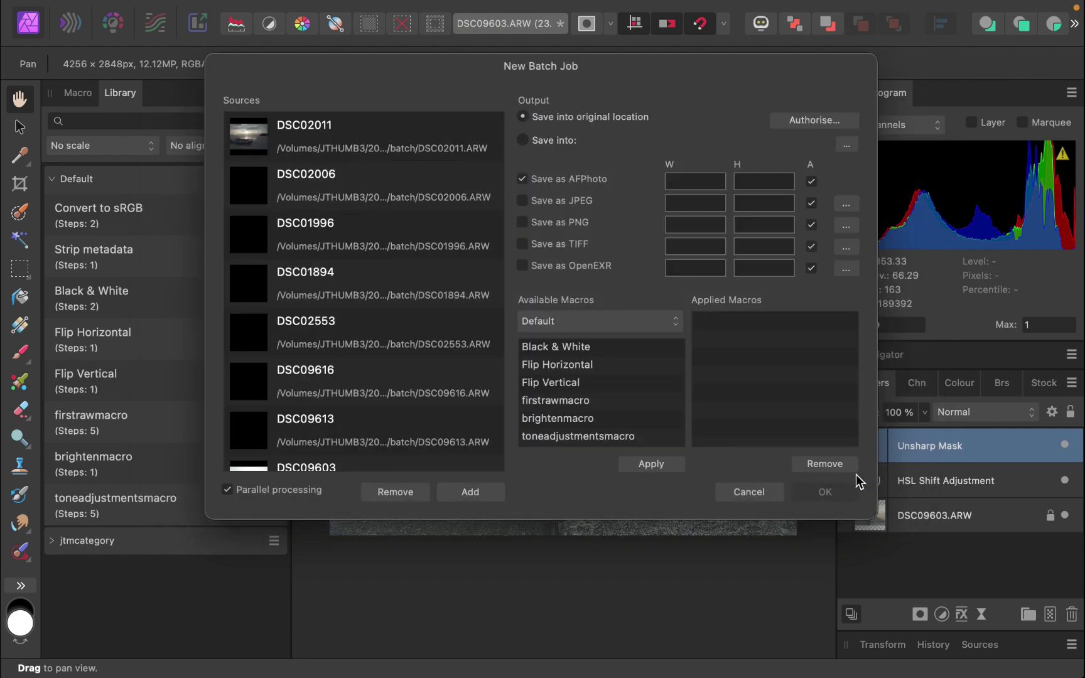
Set the batch output folder to 2024-03-14-AFFBATCH/results.
click(847, 144)
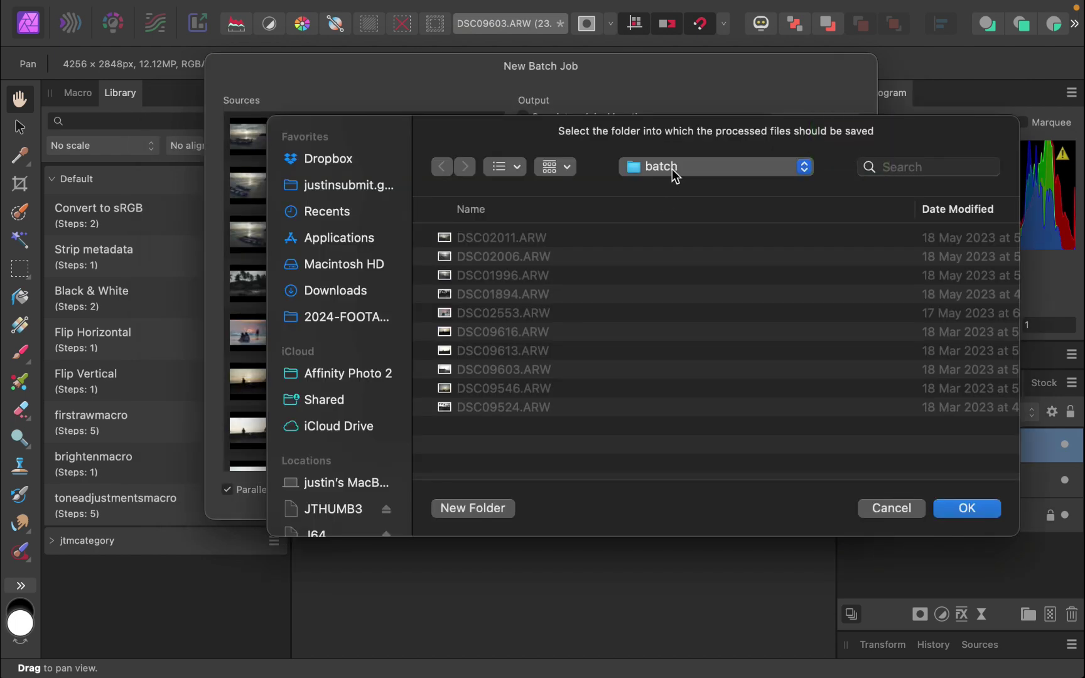
click(674, 175)
click(613, 208)
double_click(484, 238)
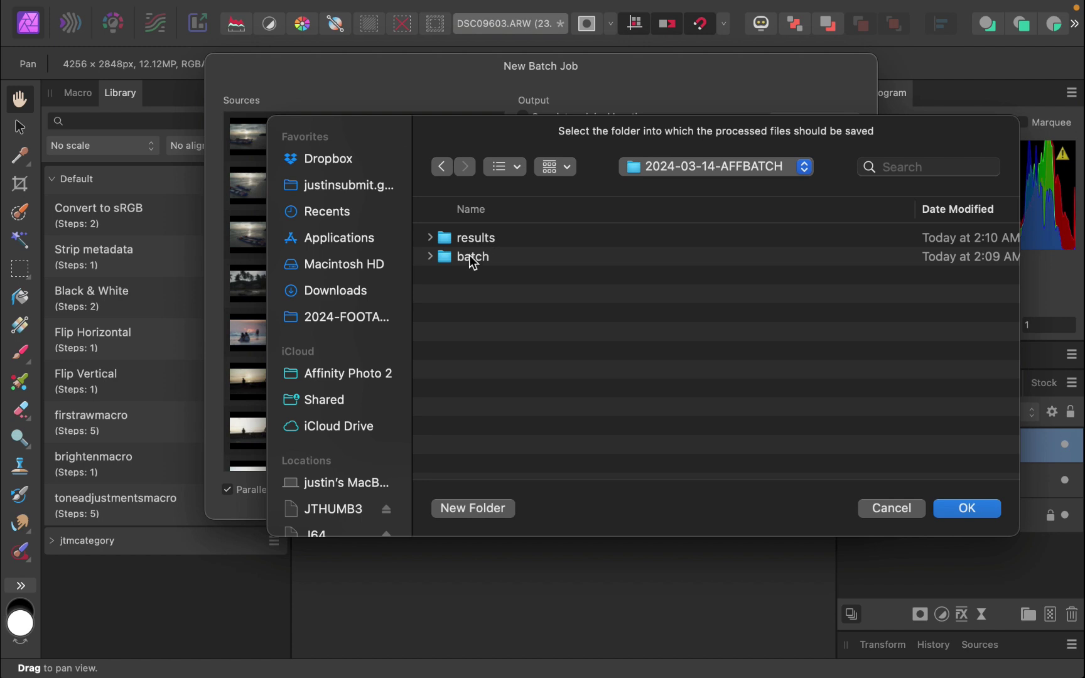
double_click(473, 239)
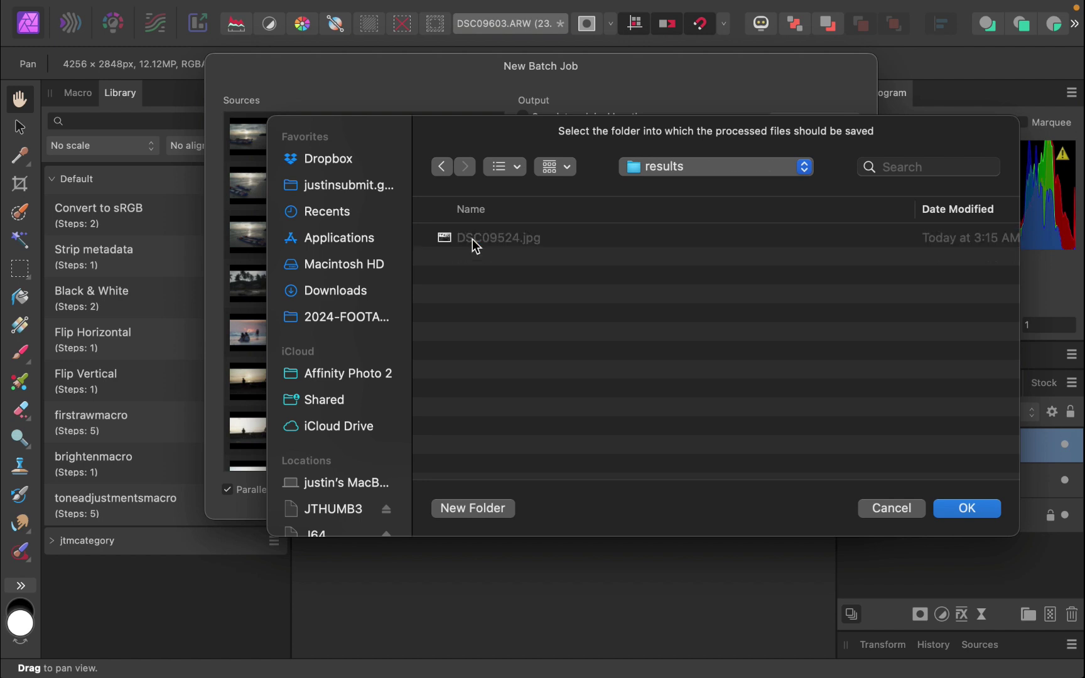
click(956, 510)
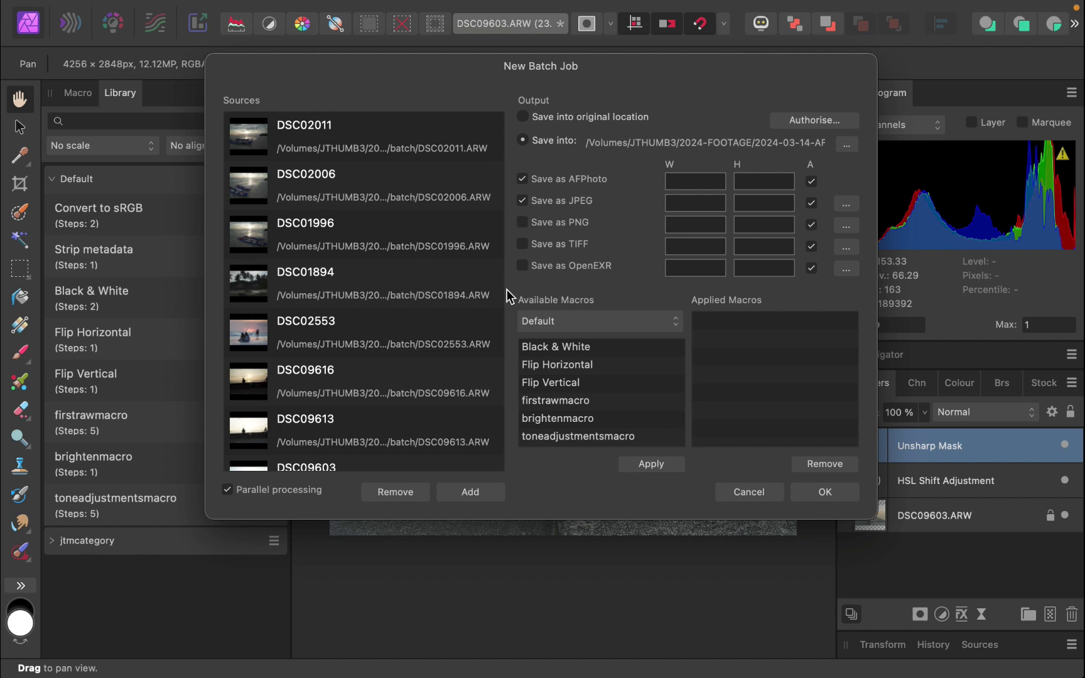
Apply toneadjustmentsmacro from Available Macros and run the batch on all ten photos.
click(597, 437)
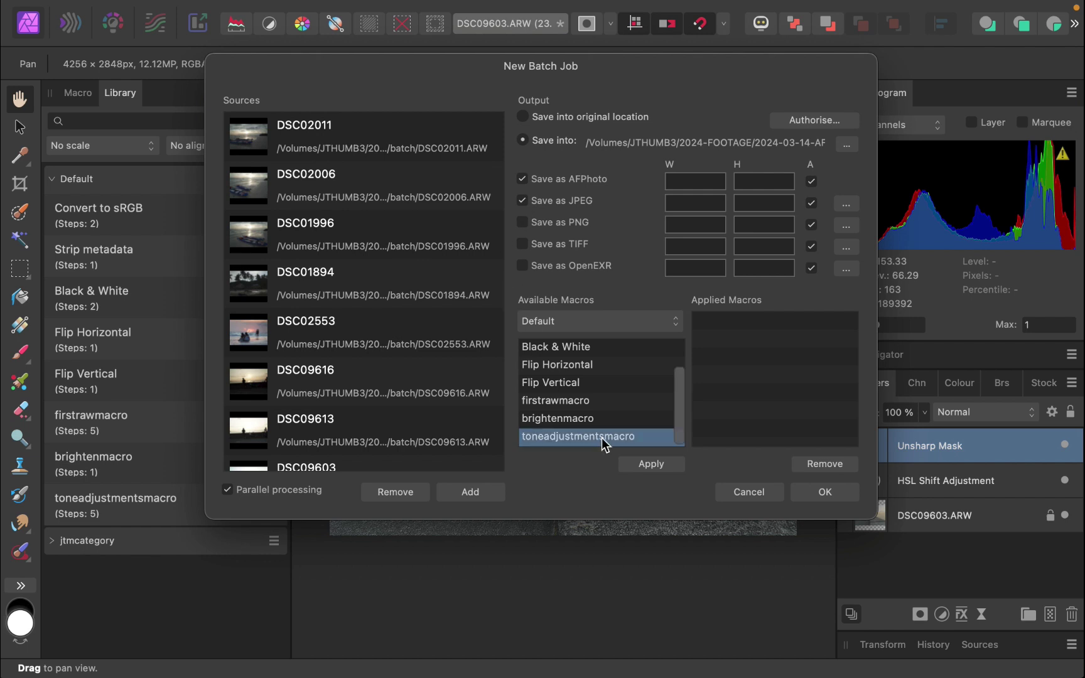
click(645, 467)
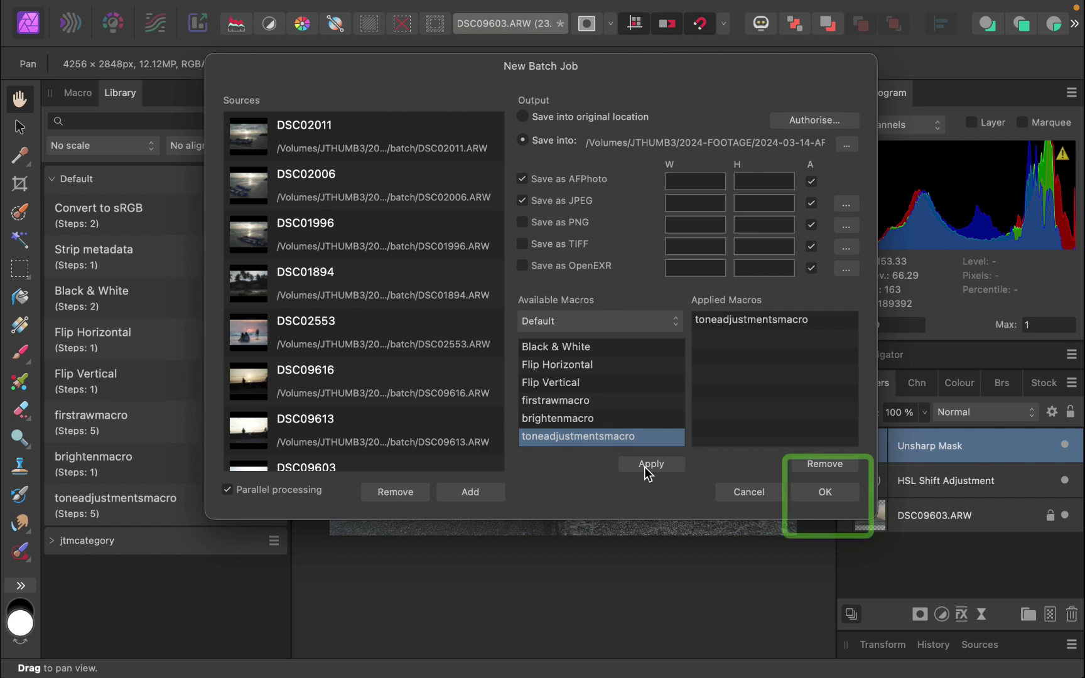
click(814, 491)
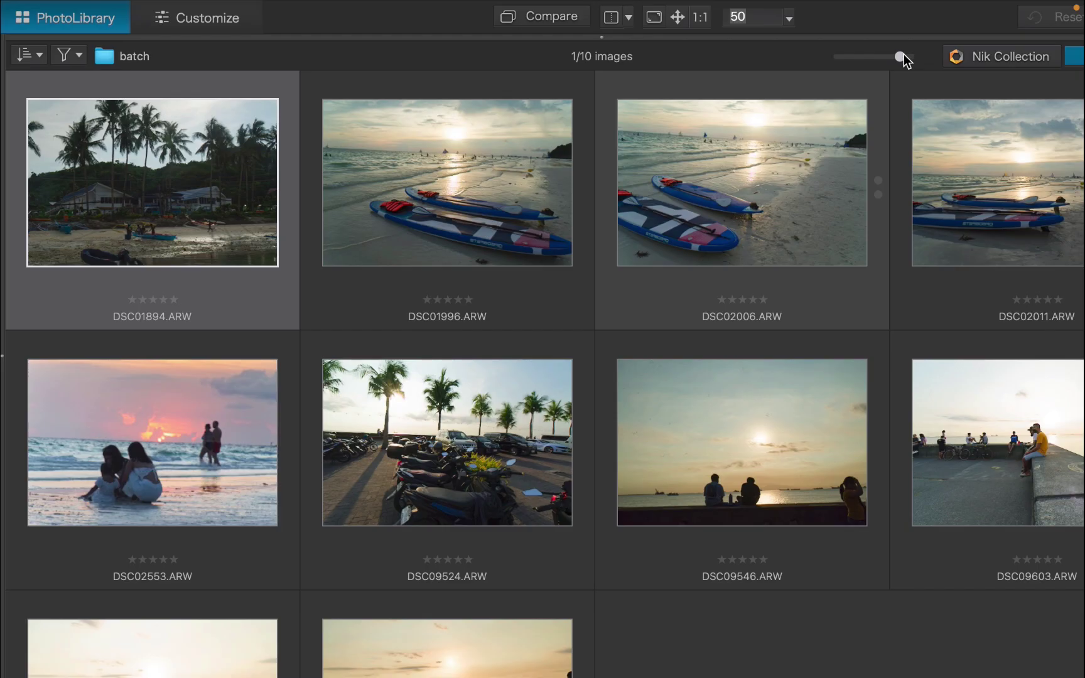
Enlarge DxO PhotoLab thumbnails to three per row and scroll down through the photos.
drag(903, 56, 913, 58)
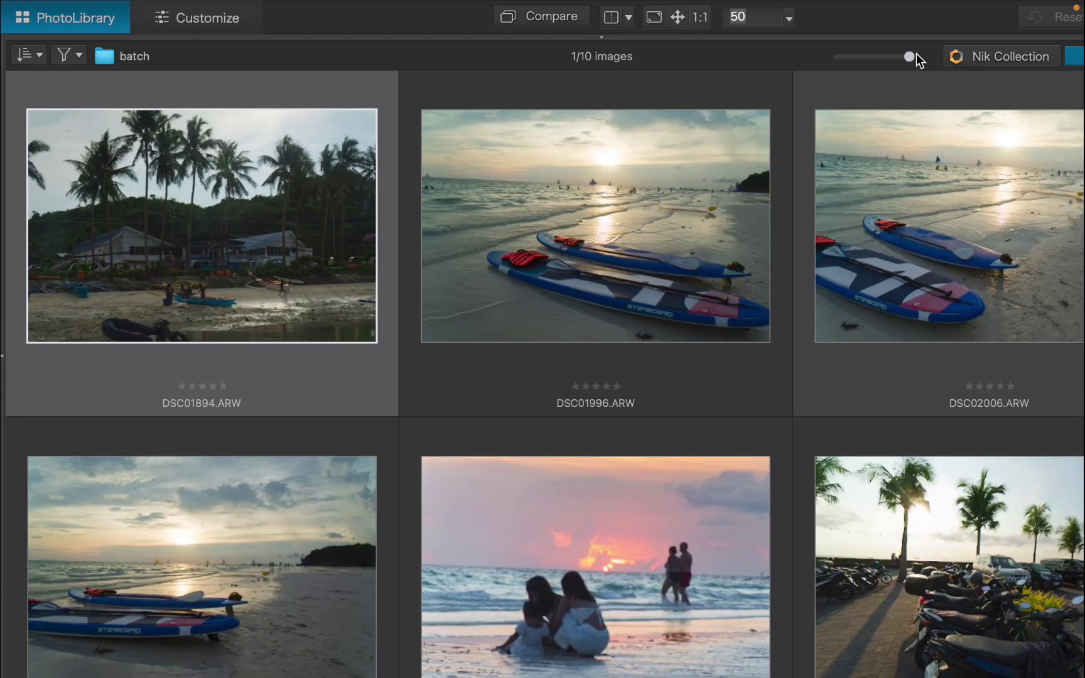
scroll(850, 276, down, 5)
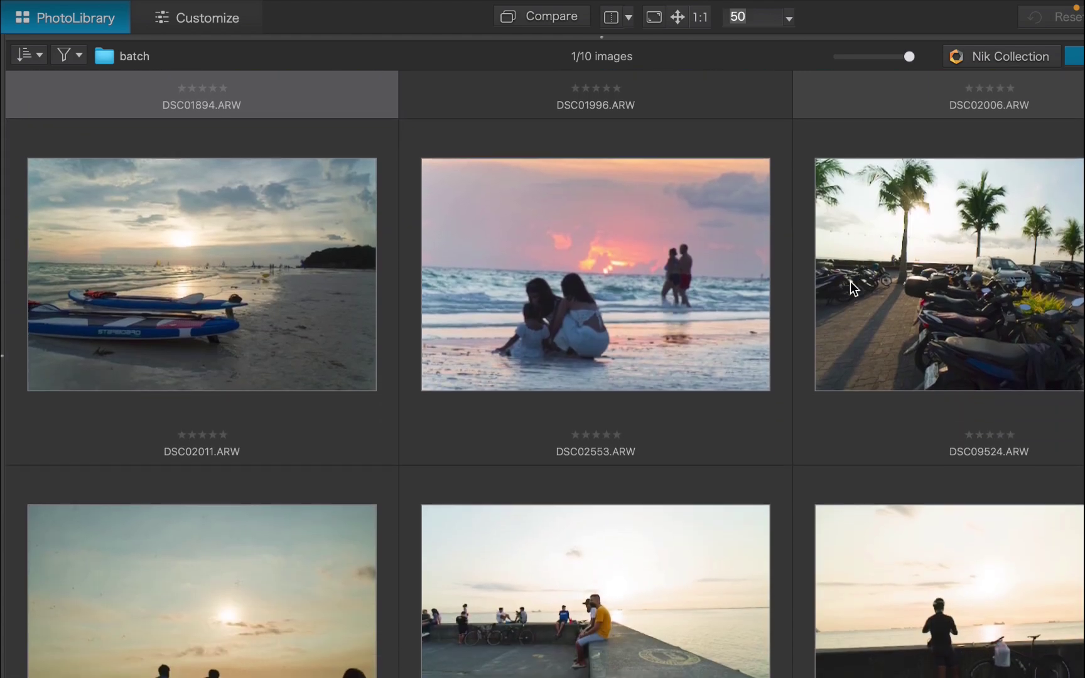
scroll(921, 404, down, 8)
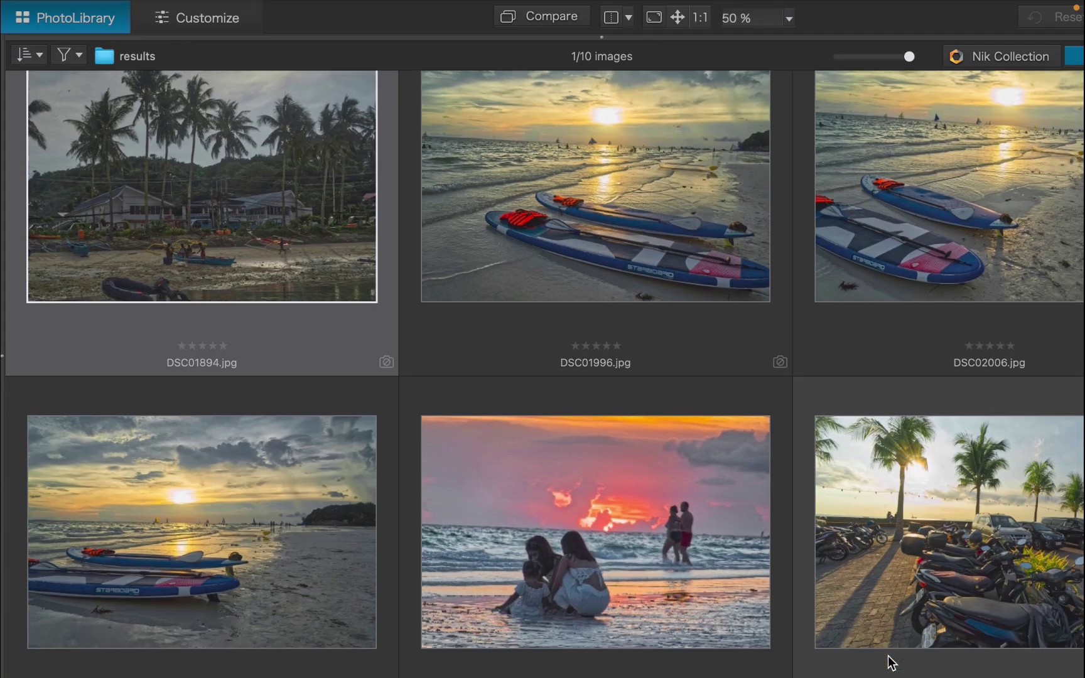
scroll(888, 657, down, 6)
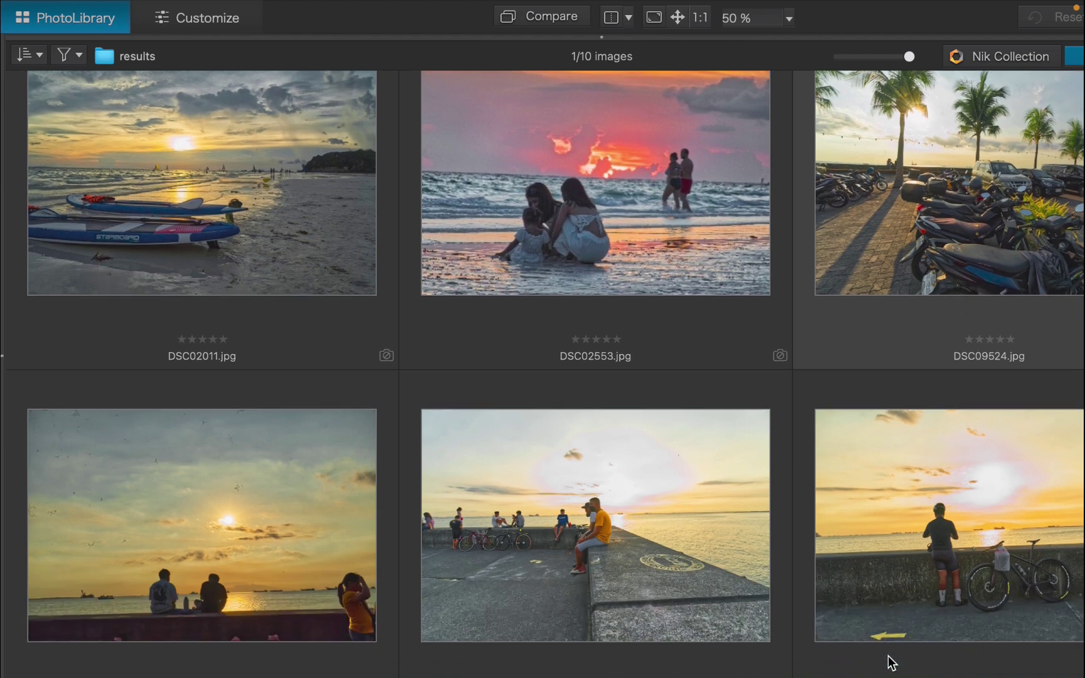
scroll(892, 663, down, 6)
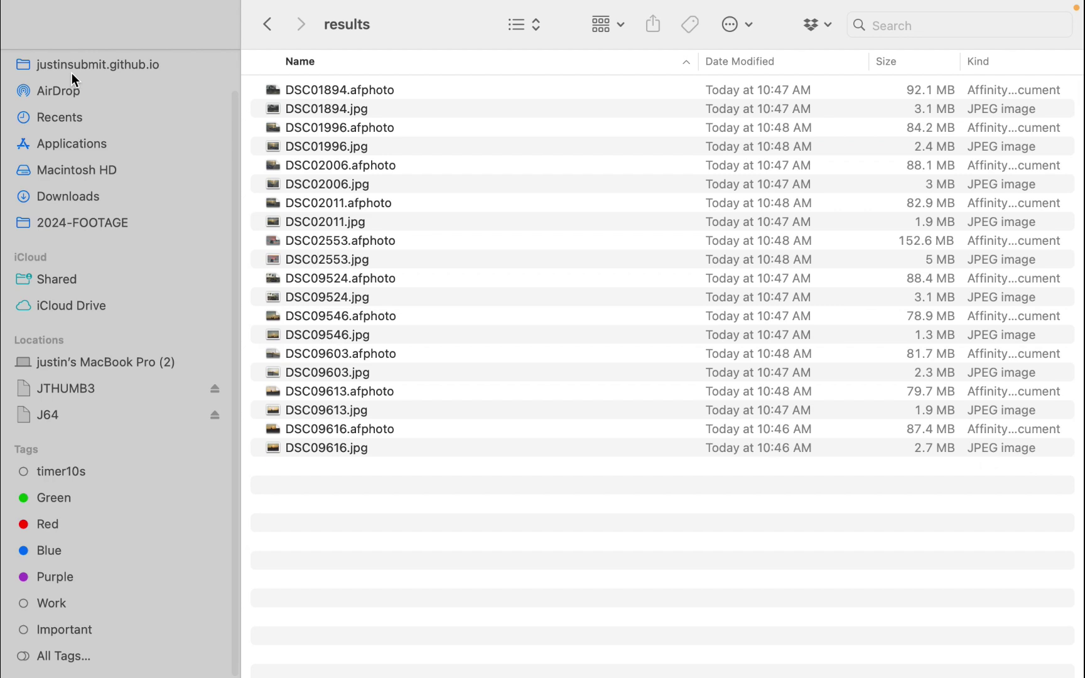
Drag DSC02011.afphoto from the results folder into Affinity Photo 2 to open it.
drag(339, 203, 777, 654)
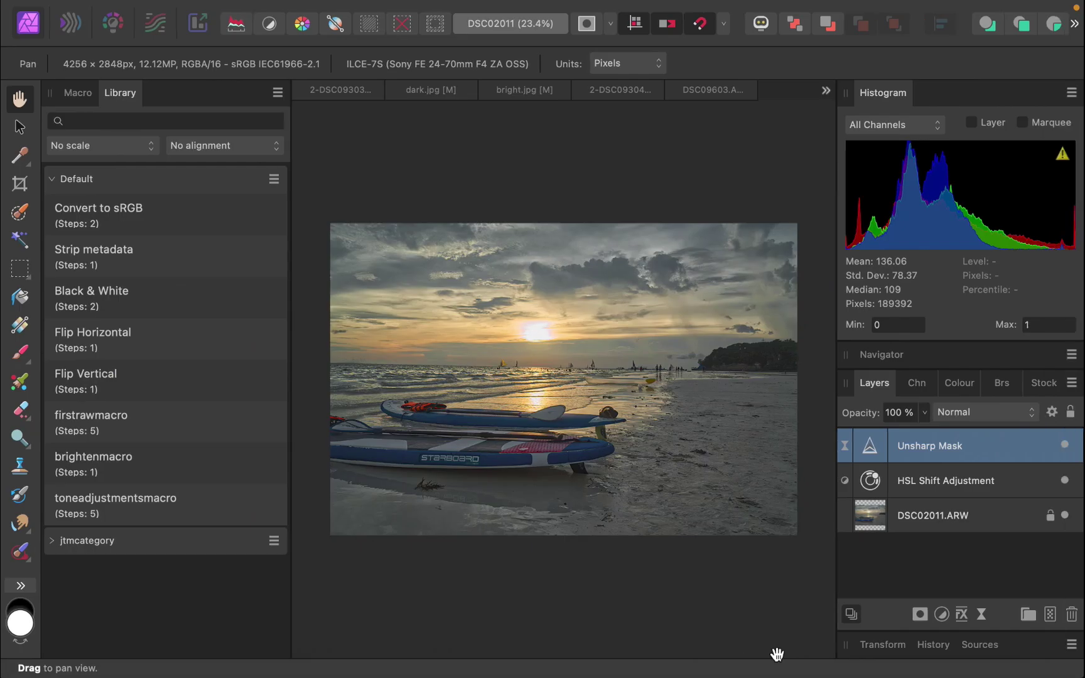